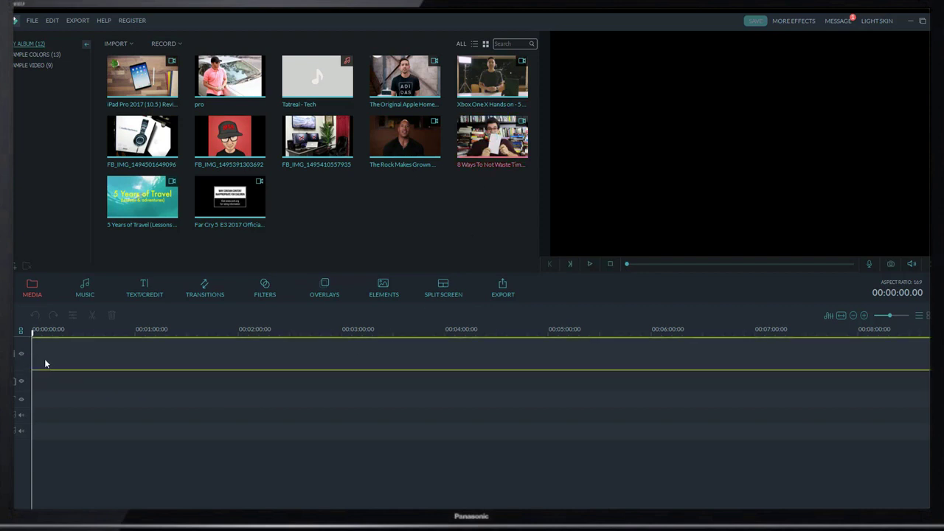
# - Add the 8 Ways To Not Waste Time clip to the first video track and play it to 1:58
pyautogui.moveTo(45, 359); pyautogui.dragTo(295, 347)
pyautogui.click(589, 265)
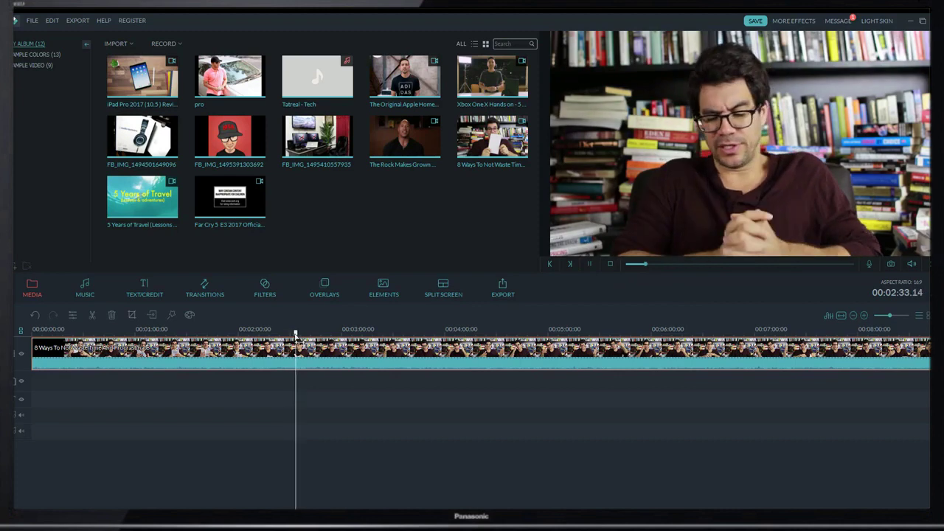
pyautogui.click(478, 329)
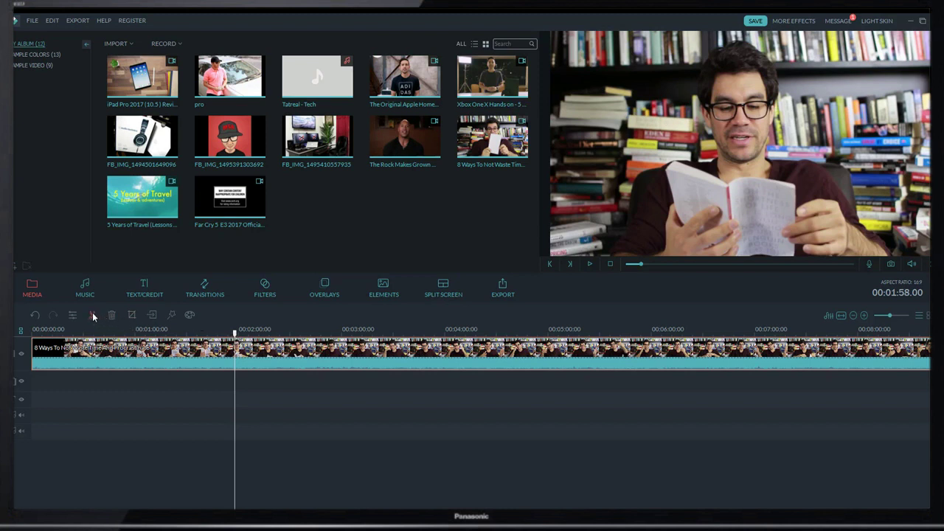
# - Split the clip at 1:58 and 2:09, then select and preview the short portion between
pyautogui.click(93, 315)
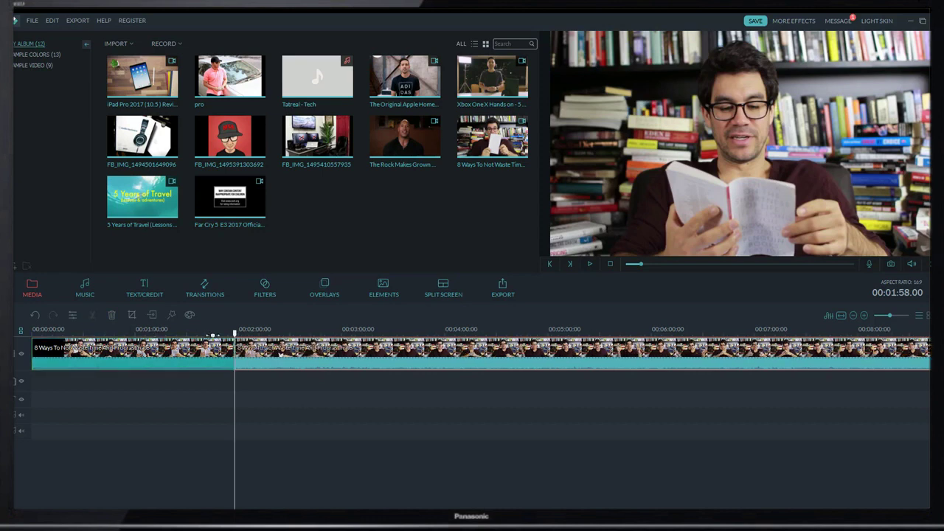
pyautogui.moveTo(235, 334); pyautogui.dragTo(256, 331)
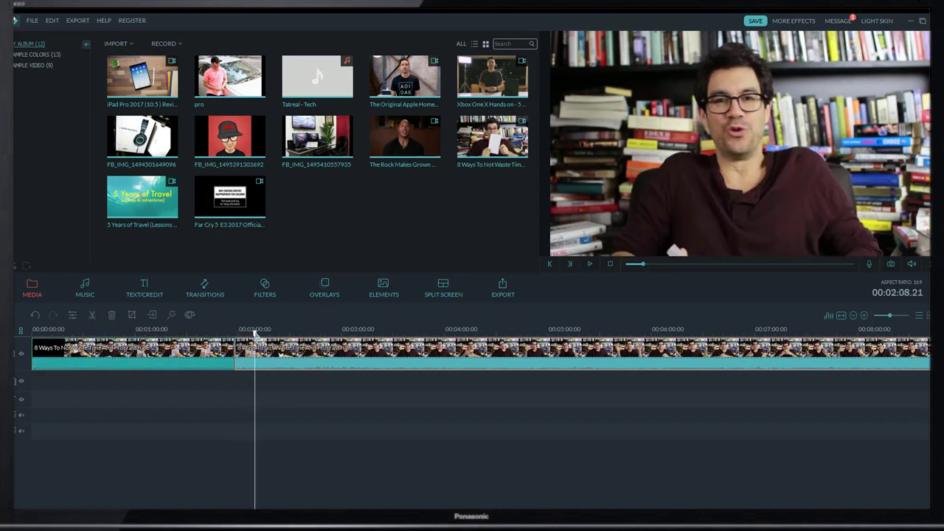
pyautogui.click(90, 314)
pyautogui.click(244, 348)
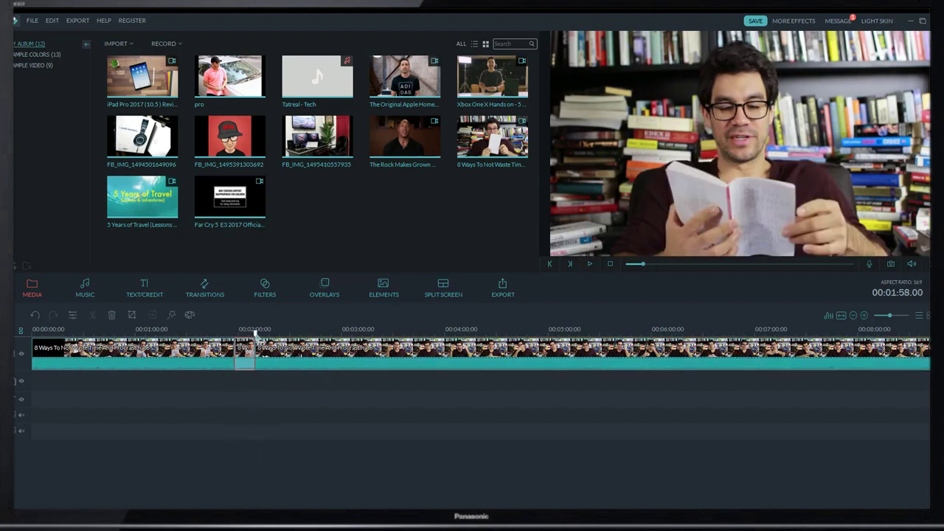
pyautogui.press('space')
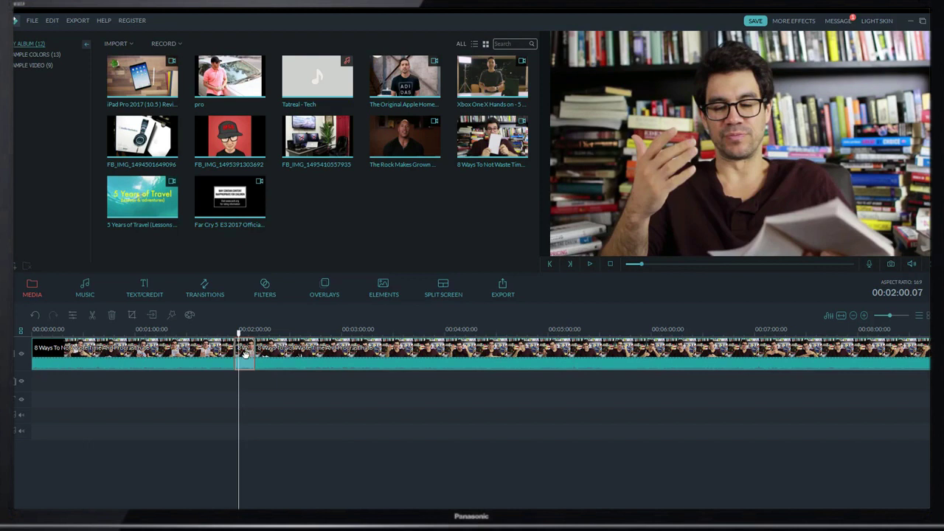
# - Apply a Pan & Zoom from a slightly reduced start frame to a tight face close-up
pyautogui.click(131, 315)
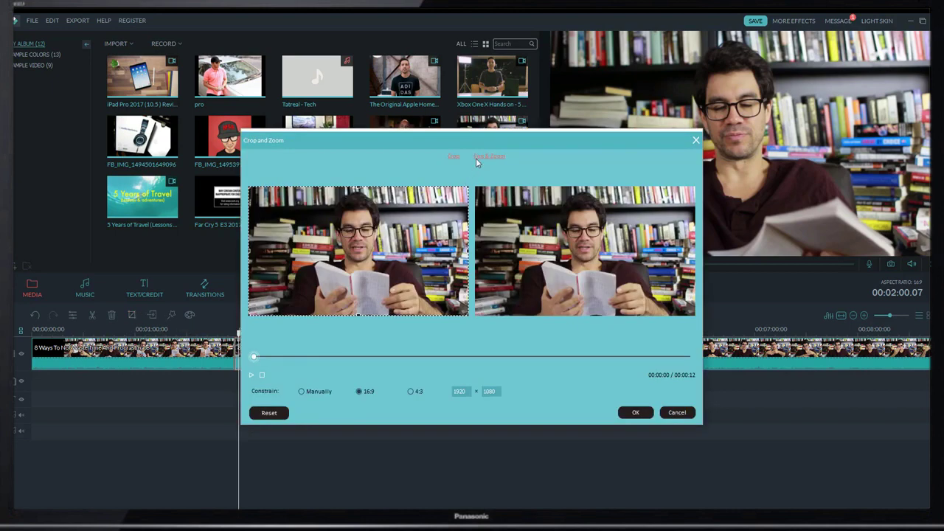
pyautogui.click(478, 158)
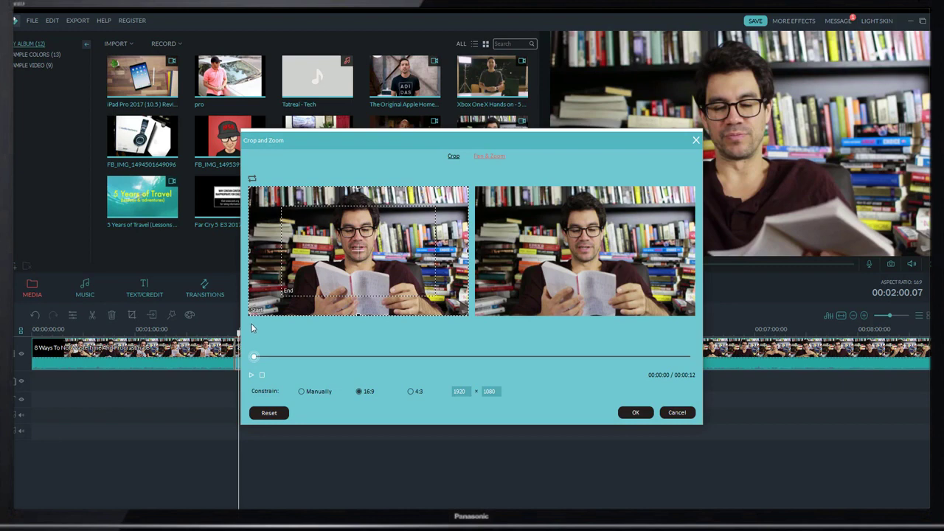
pyautogui.moveTo(249, 315); pyautogui.dragTo(258, 283)
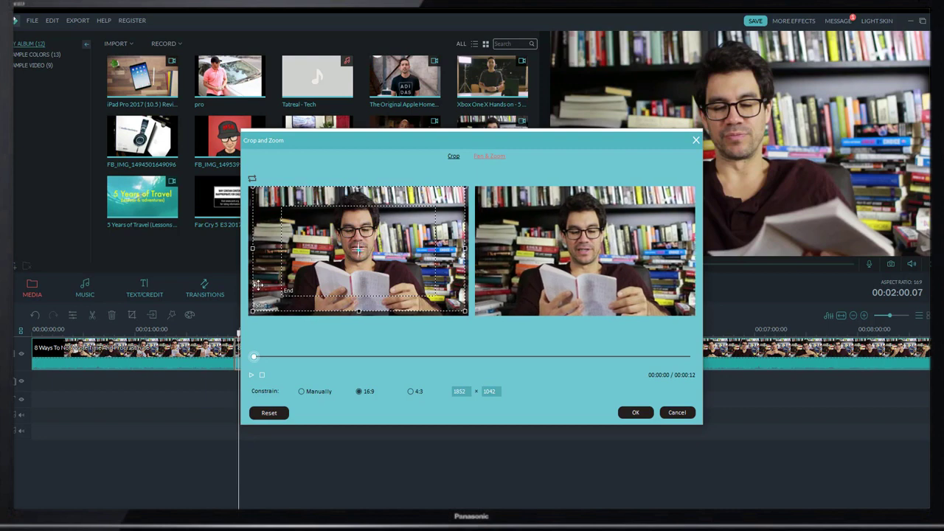
pyautogui.click(283, 294)
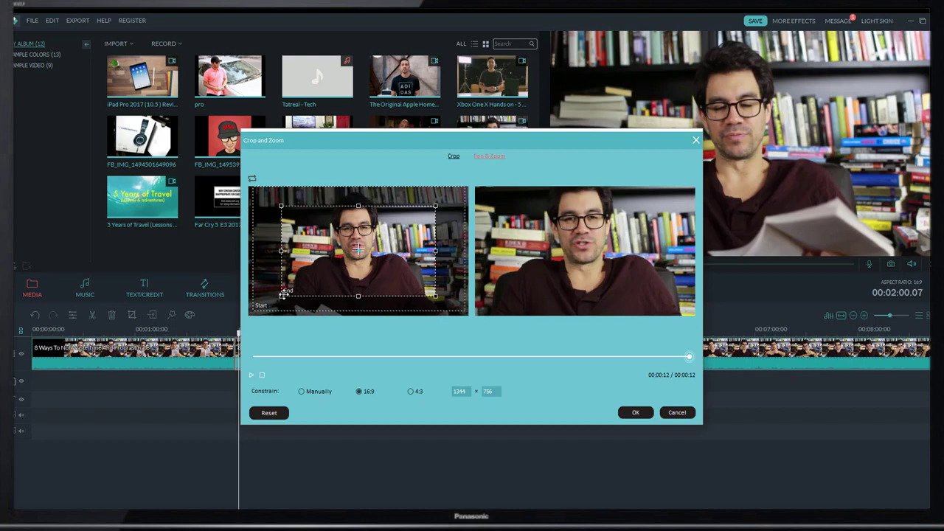
pyautogui.moveTo(282, 295); pyautogui.dragTo(313, 255)
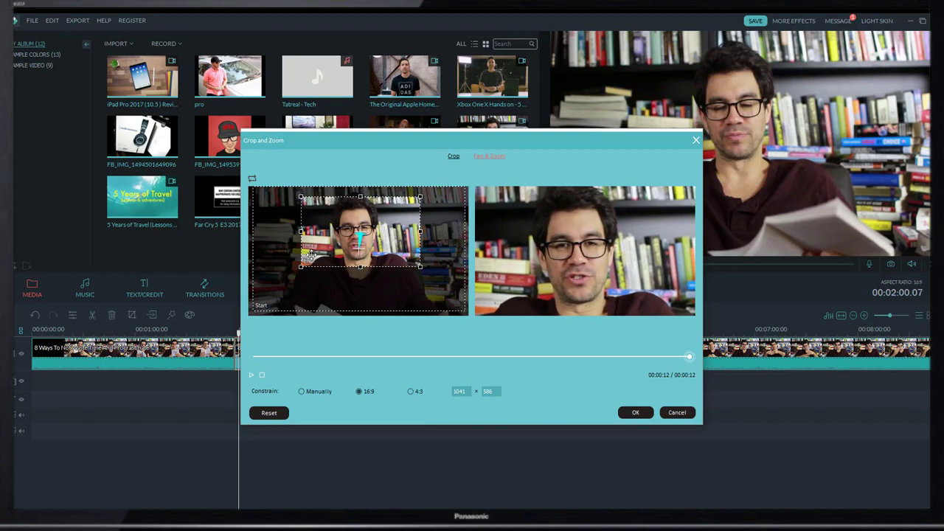
pyautogui.moveTo(301, 197); pyautogui.dragTo(297, 195)
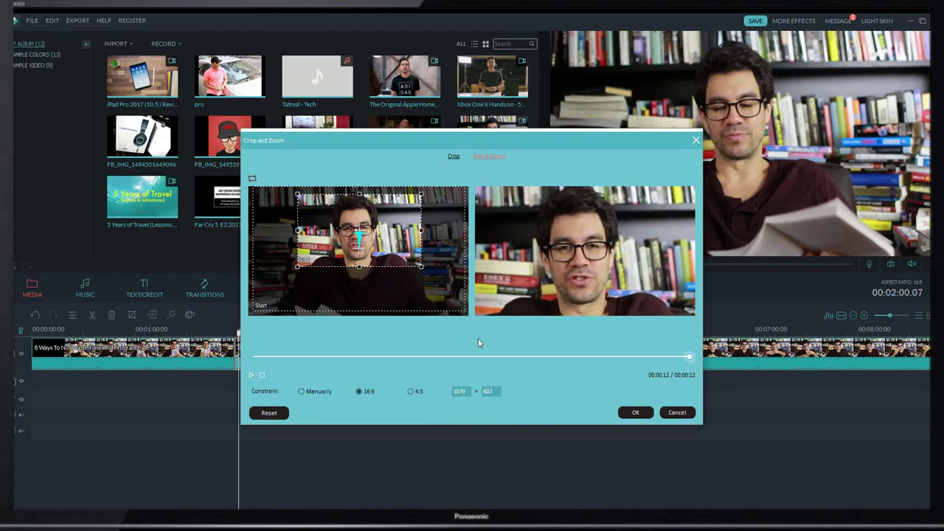
pyautogui.click(636, 413)
pyautogui.moveTo(240, 330); pyautogui.dragTo(231, 330)
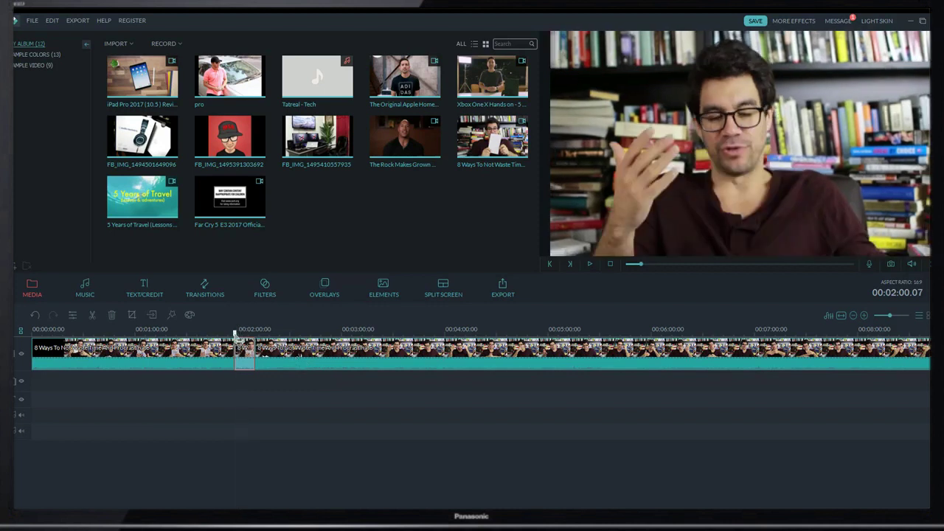
pyautogui.click(588, 267)
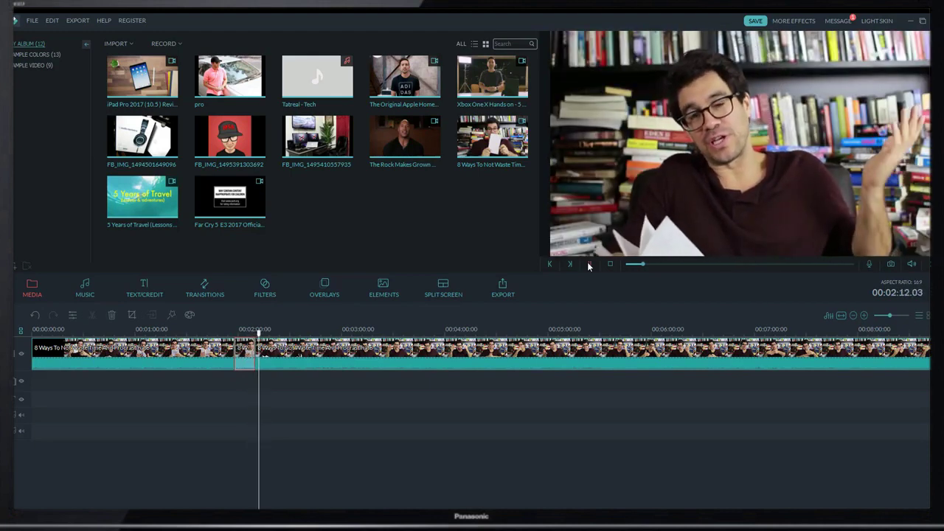
pyautogui.click(590, 264)
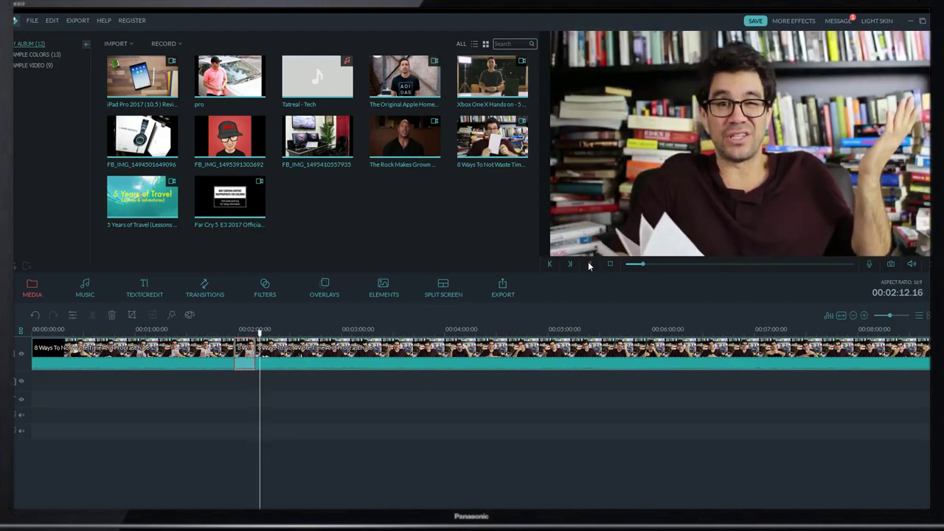
pyautogui.click(301, 332)
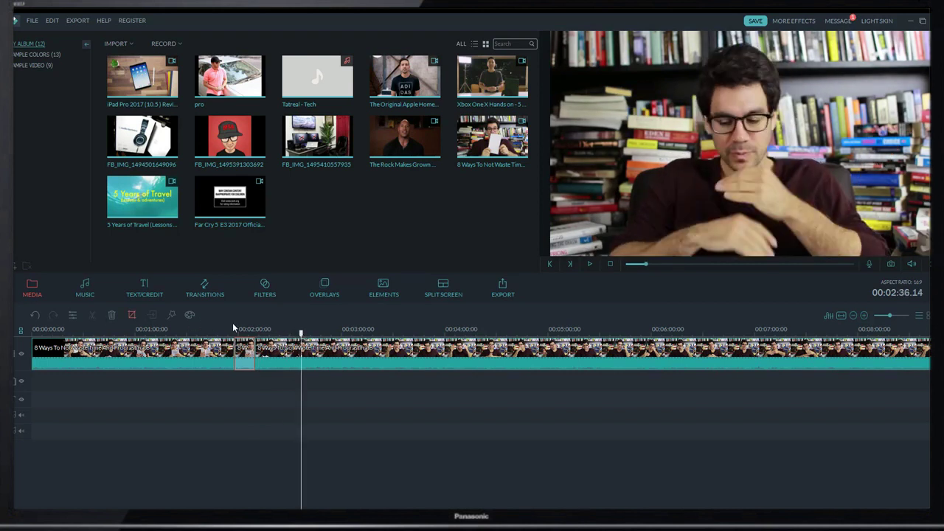
# - Split the clip at about 2:27 and 2:33 and select the portion between the cuts
pyautogui.moveTo(301, 334); pyautogui.dragTo(283, 333)
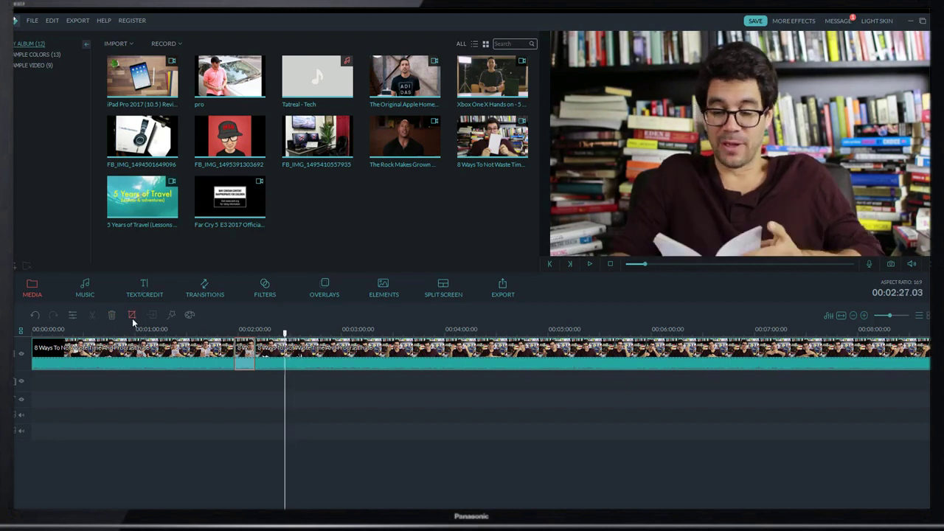
pyautogui.click(93, 315)
pyautogui.moveTo(287, 333); pyautogui.dragTo(297, 333)
pyautogui.click(92, 315)
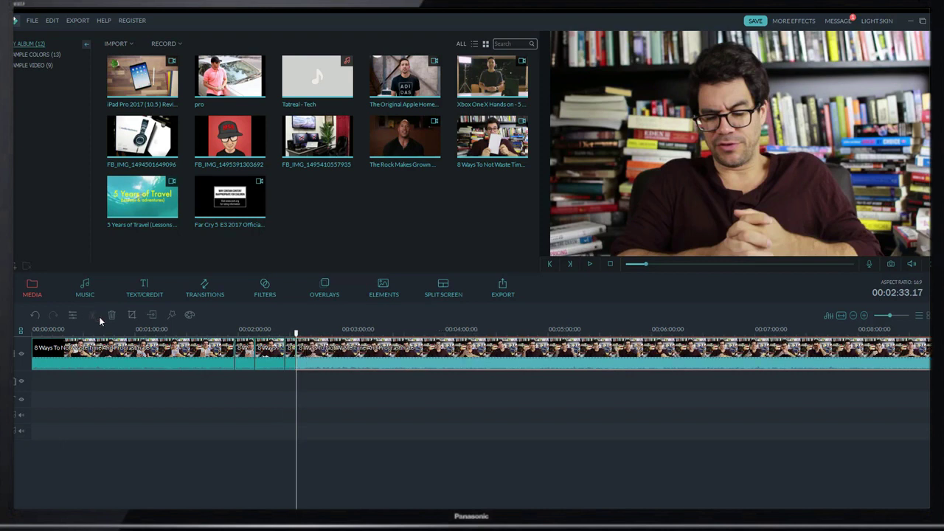
pyautogui.click(290, 354)
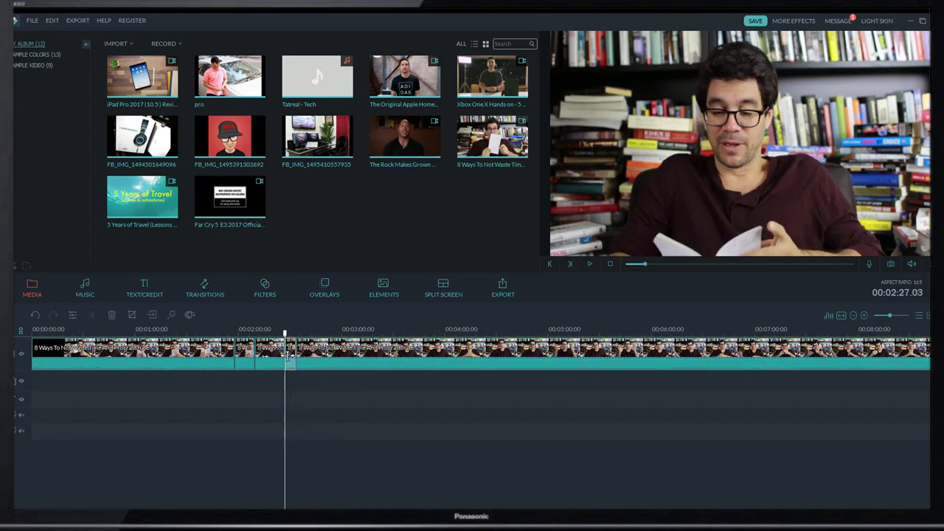
# - Apply a Pan & Zoom starting on a face close-up and ending at a near-full 1792×1008 frame
pyautogui.click(132, 315)
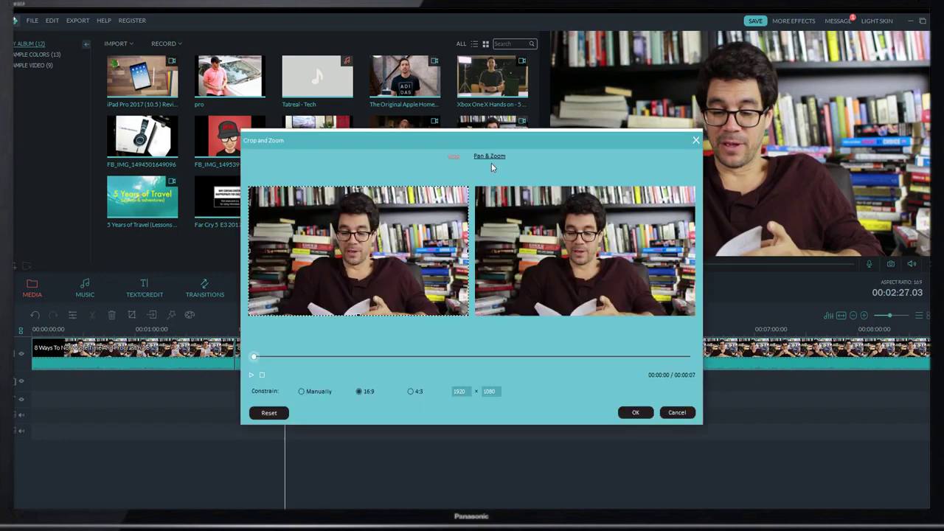
pyautogui.click(489, 157)
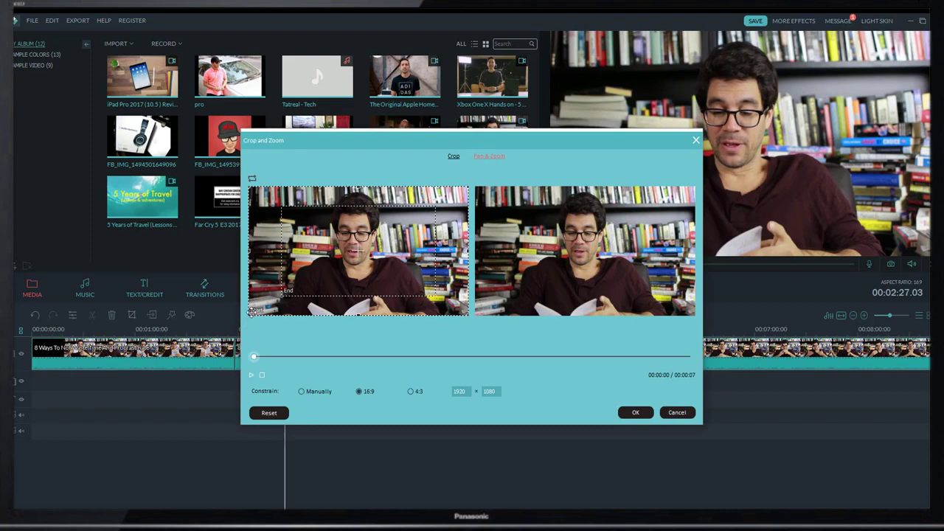
pyautogui.moveTo(247, 317); pyautogui.dragTo(350, 268)
pyautogui.moveTo(369, 234); pyautogui.dragTo(322, 251)
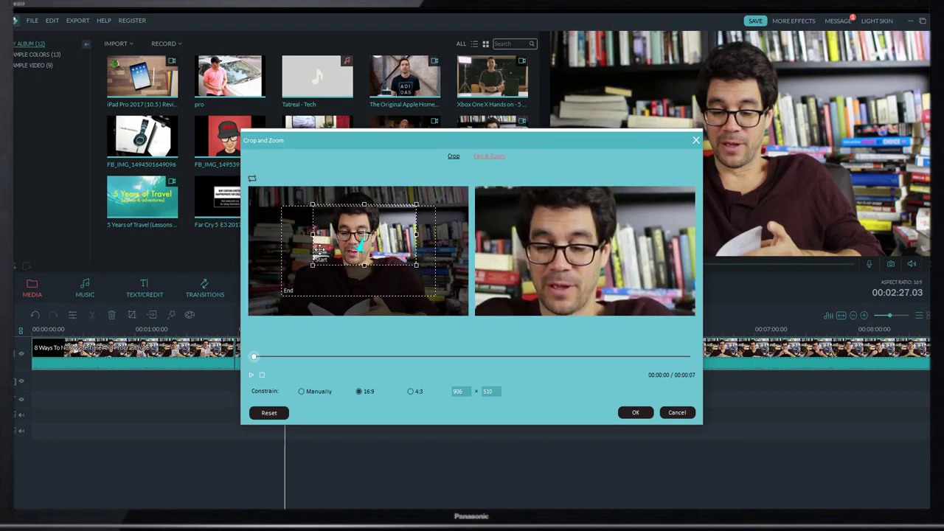
pyautogui.click(281, 296)
pyautogui.moveTo(281, 296); pyautogui.dragTo(280, 273)
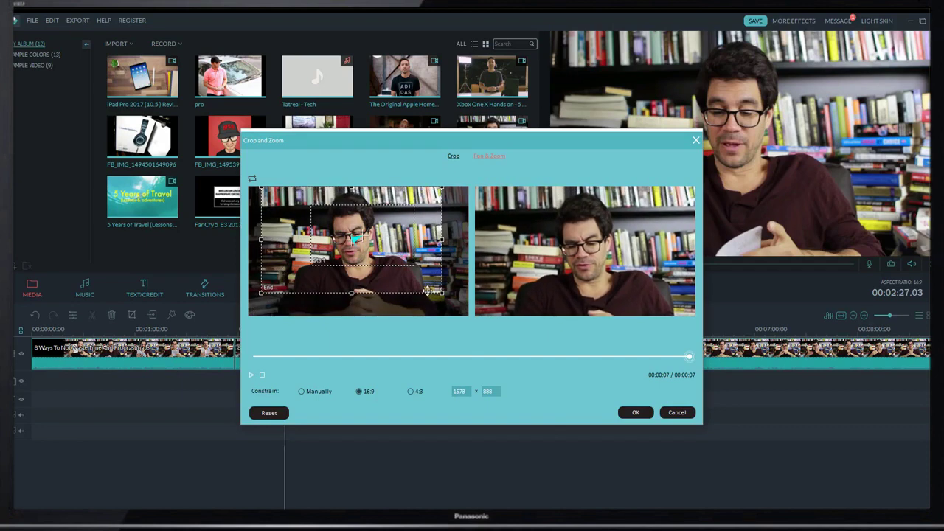
pyautogui.moveTo(443, 293)
pyautogui.mouseDown()
pyautogui.moveTo(453, 305)
pyautogui.moveTo(434, 296)
pyautogui.mouseUp()
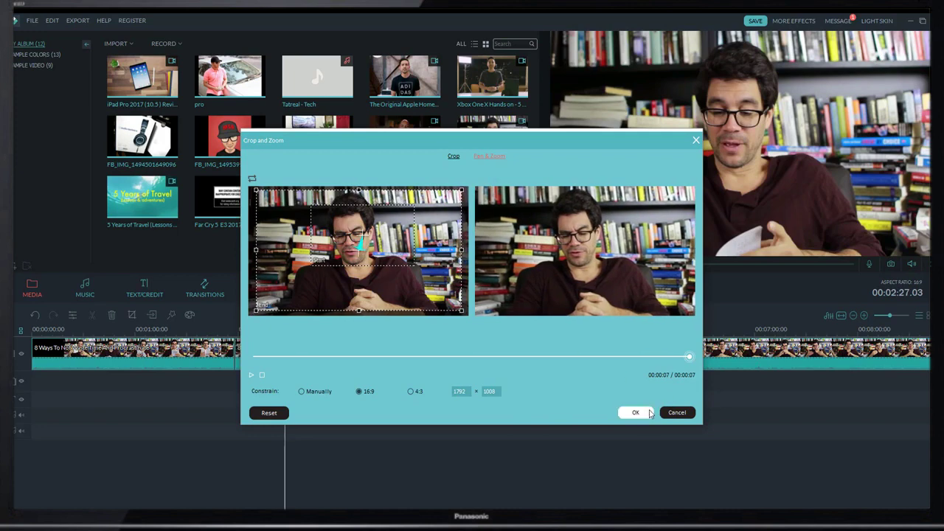
pyautogui.click(636, 412)
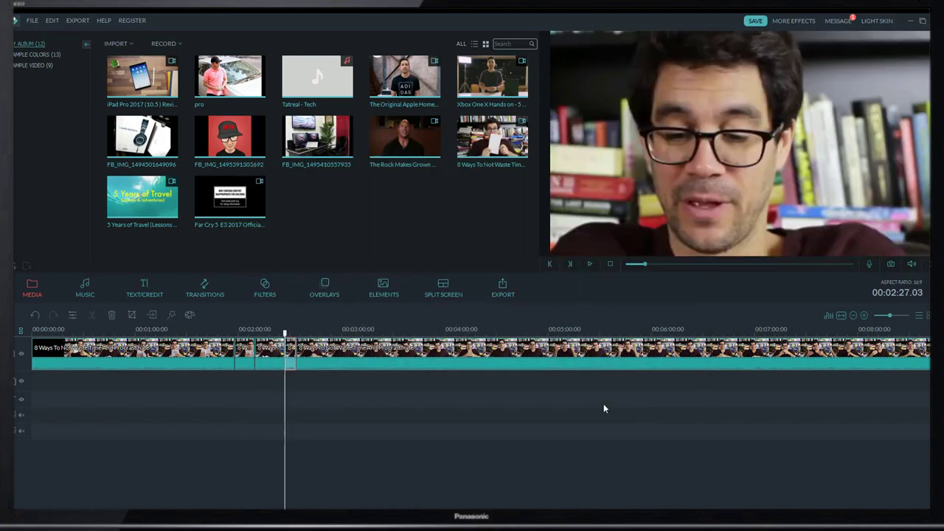
pyautogui.moveTo(285, 332); pyautogui.dragTo(280, 333)
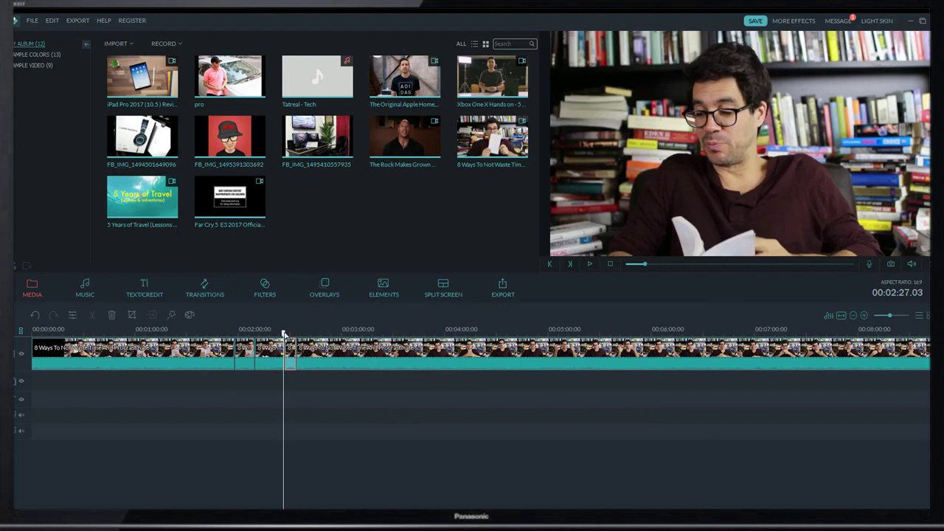
pyautogui.click(589, 263)
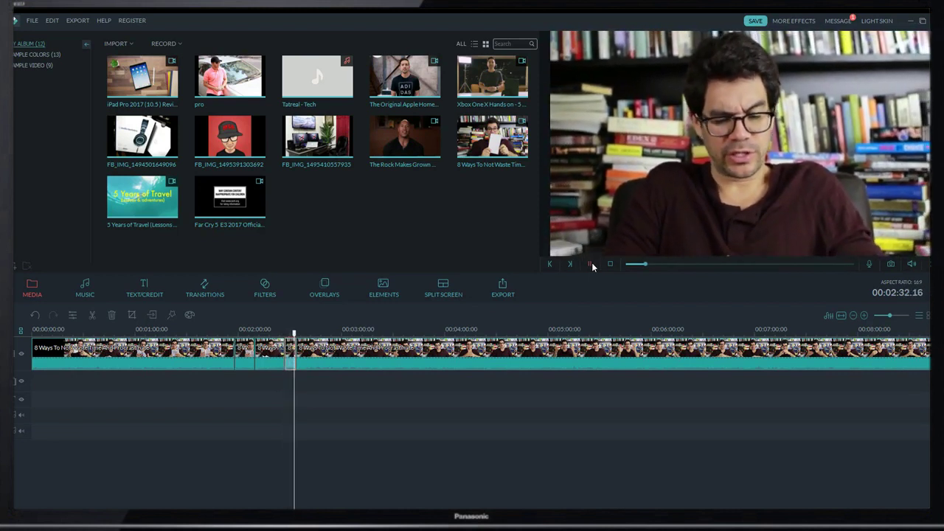
pyautogui.click(591, 263)
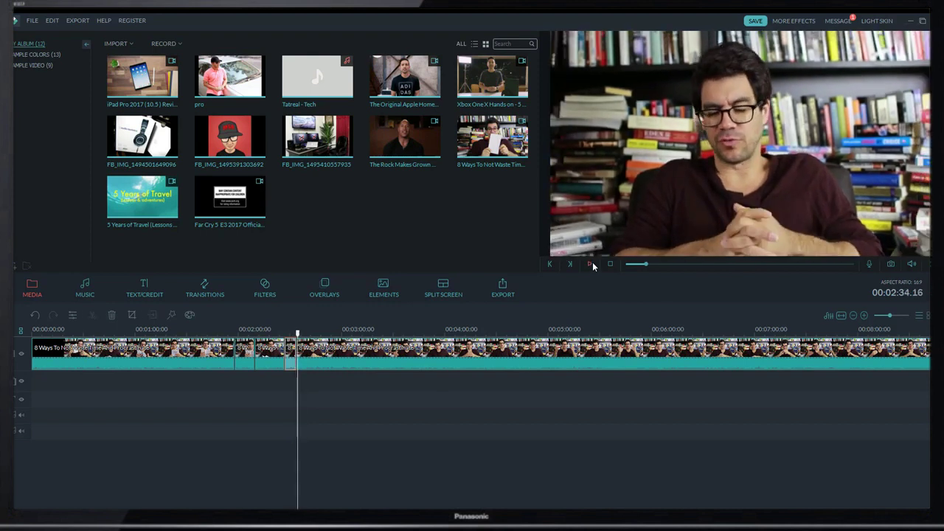
pyautogui.click(308, 332)
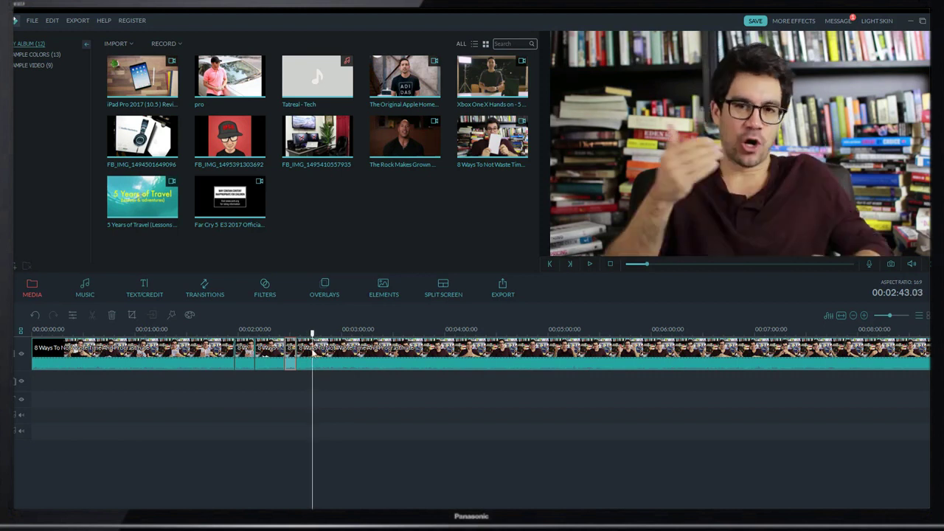
# - Split the clip at 02:48.00 and 02:52.14, then open Crop and Zoom for the new portion
pyautogui.click(315, 350)
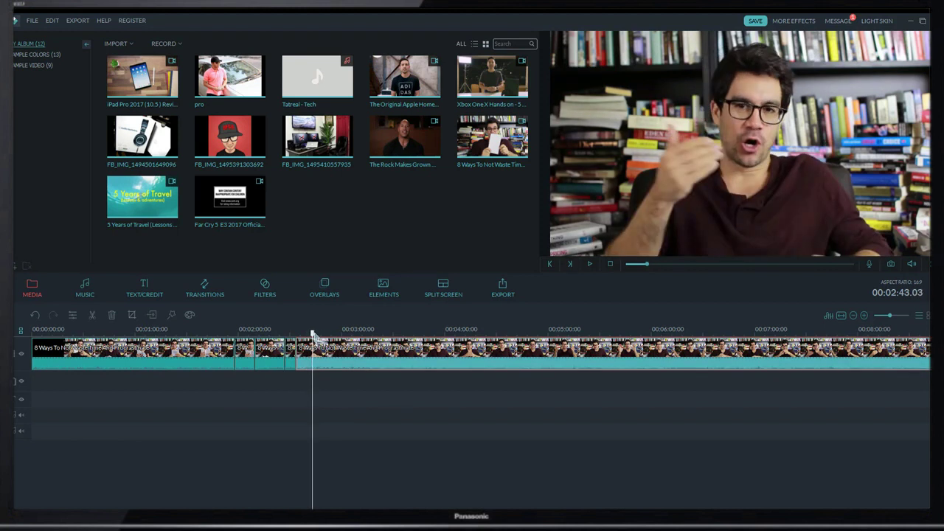
pyautogui.click(321, 332)
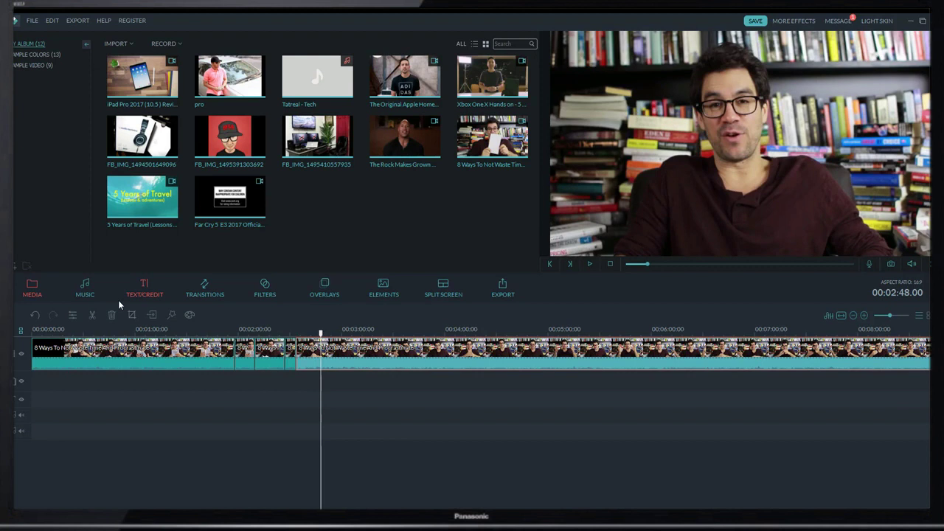
pyautogui.click(94, 313)
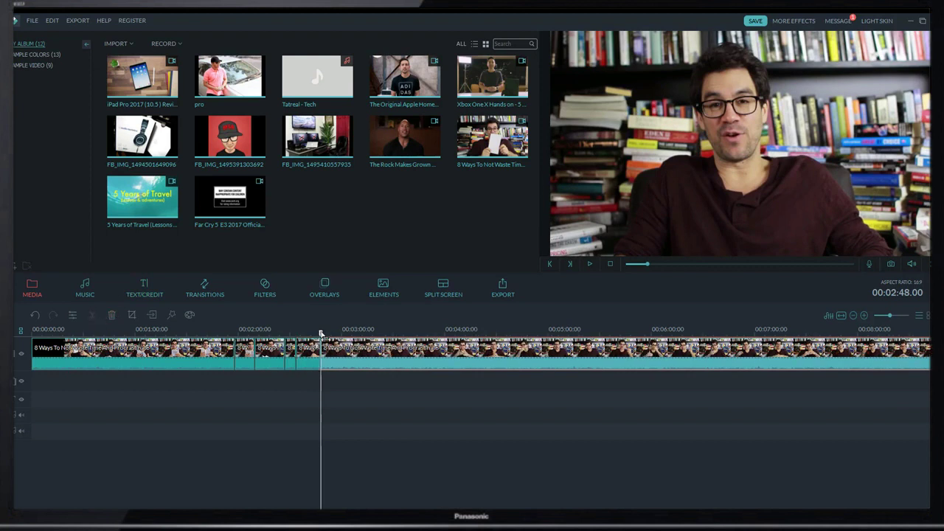
pyautogui.click(328, 333)
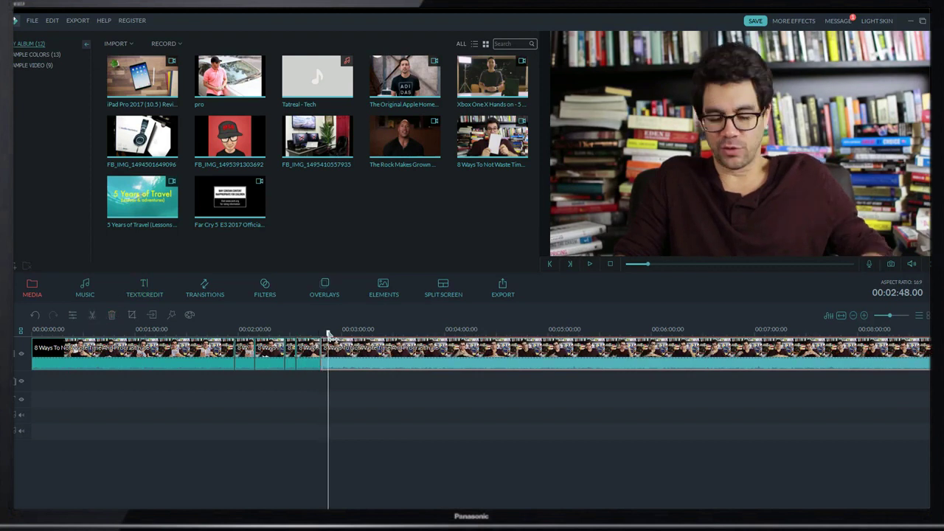
pyautogui.click(92, 314)
pyautogui.press('Up')
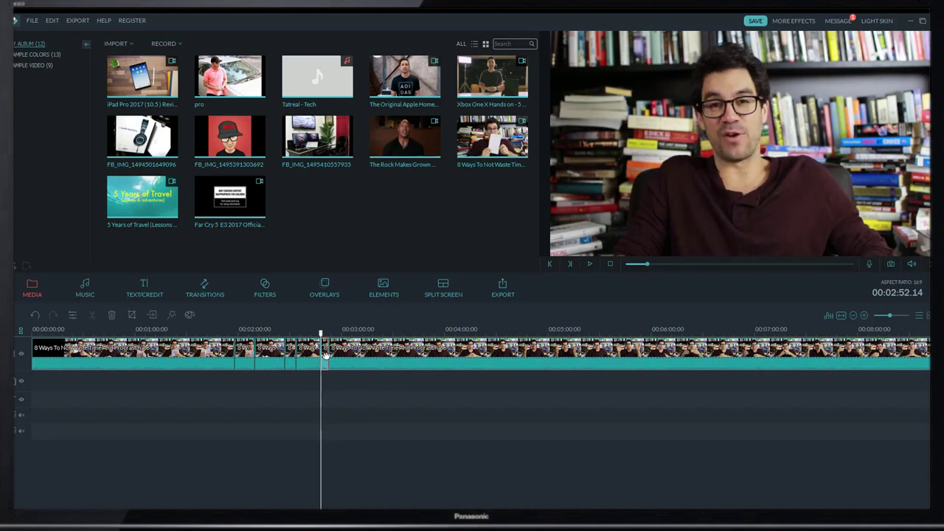
pyautogui.click(133, 314)
# - Shrink both Pan & Zoom start and end frames to about 1040×585 around the face and apply
pyautogui.click(491, 156)
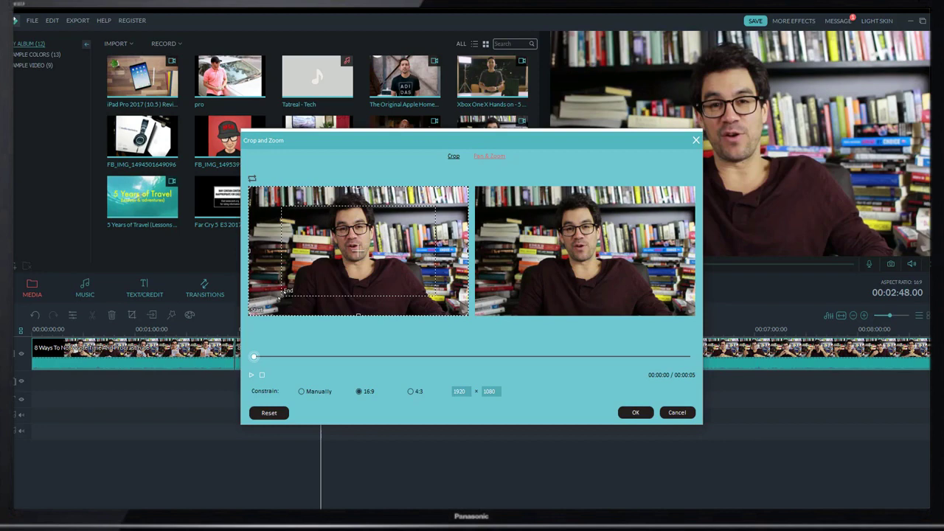
pyautogui.moveTo(284, 292); pyautogui.dragTo(310, 262)
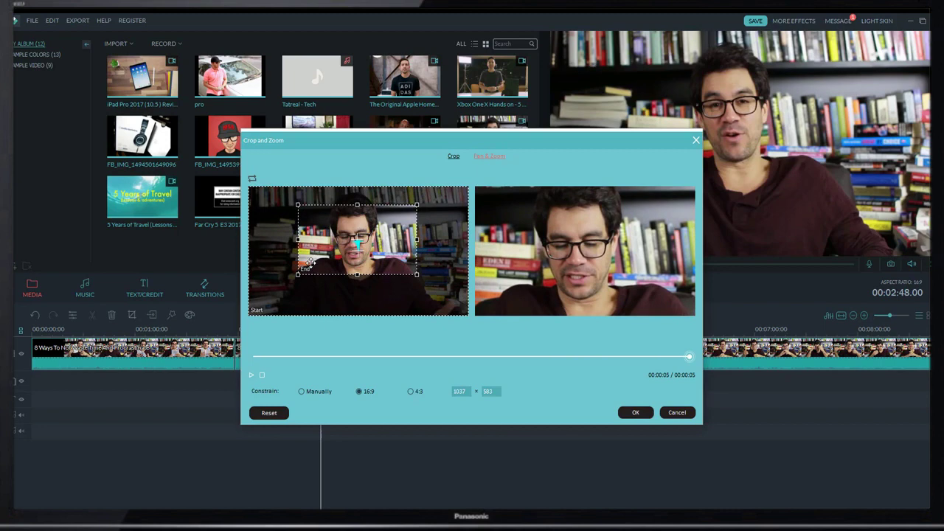
pyautogui.click(633, 303)
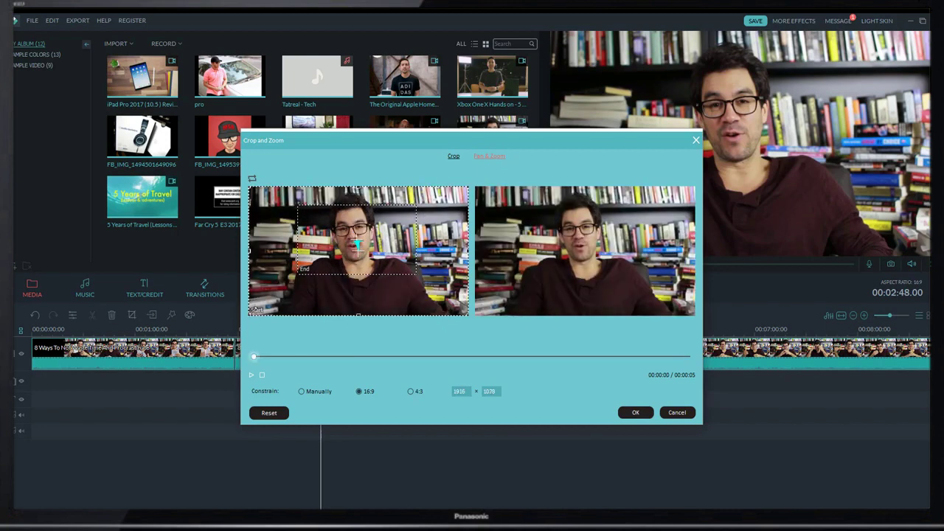
pyautogui.moveTo(251, 312); pyautogui.dragTo(296, 286)
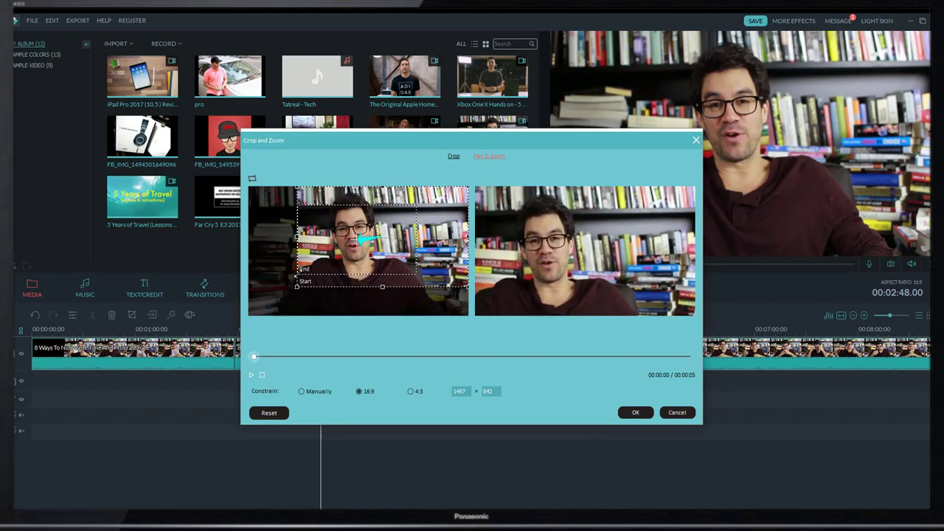
pyautogui.moveTo(470, 189); pyautogui.dragTo(437, 205)
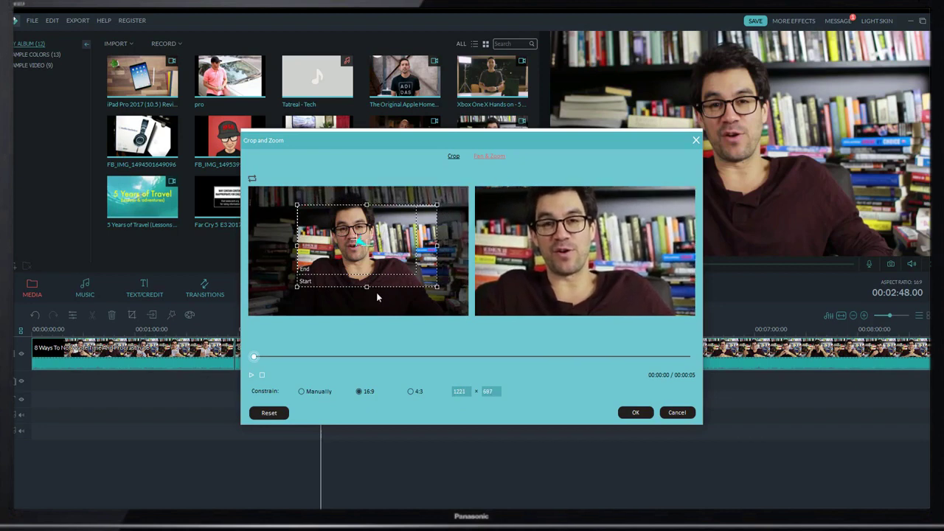
pyautogui.moveTo(437, 286); pyautogui.dragTo(416, 274)
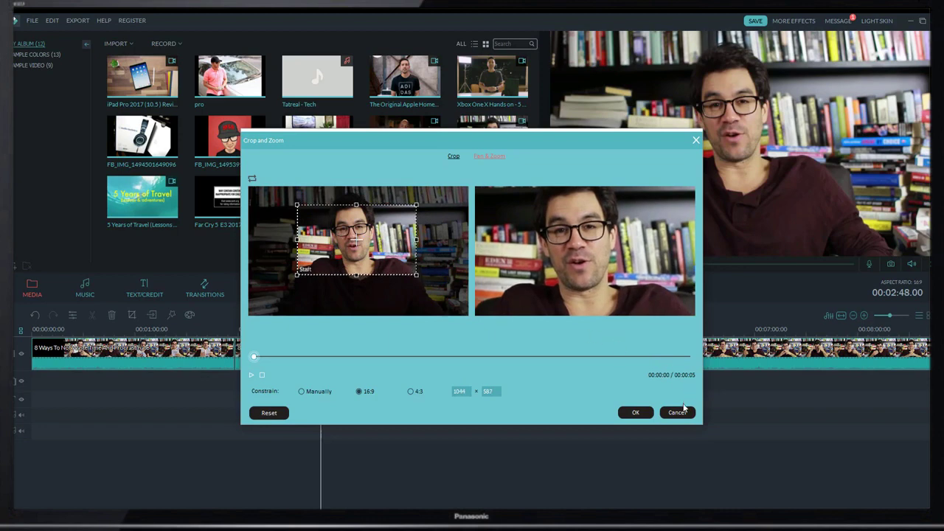
pyautogui.click(636, 413)
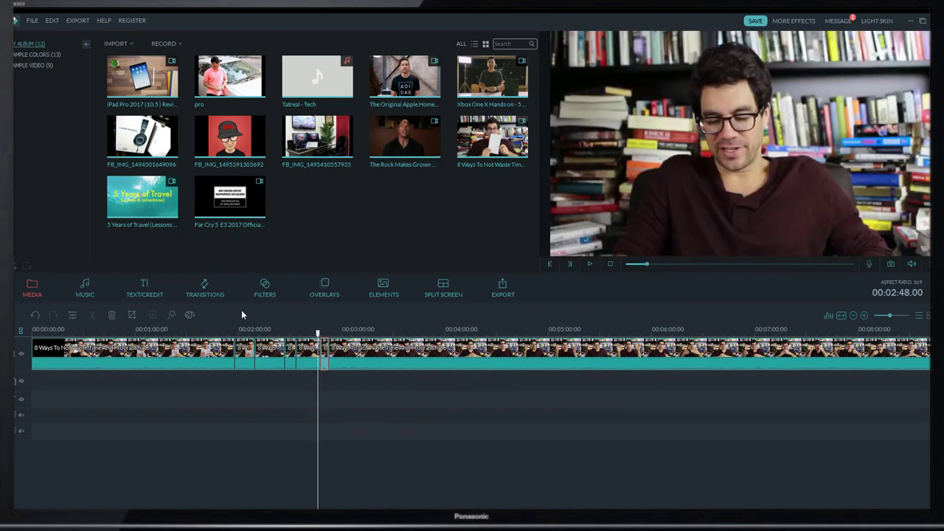
pyautogui.click(590, 264)
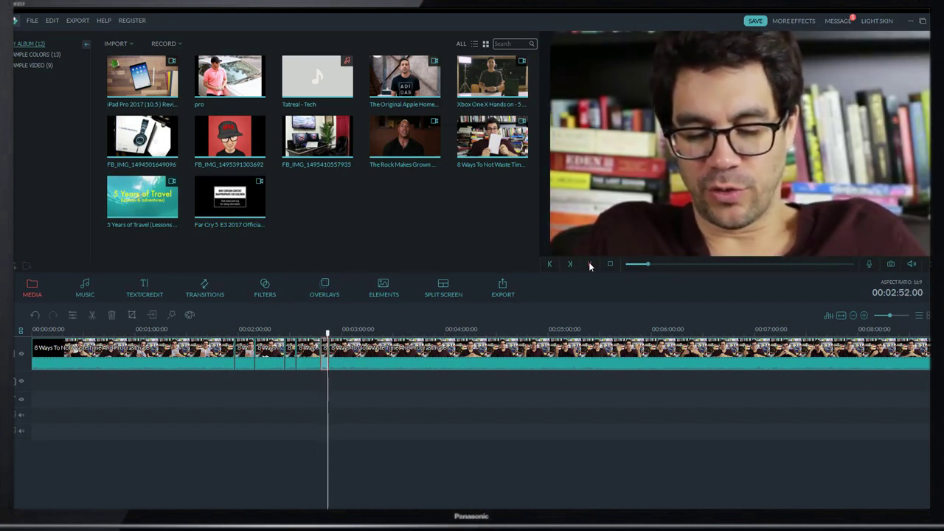
pyautogui.click(590, 264)
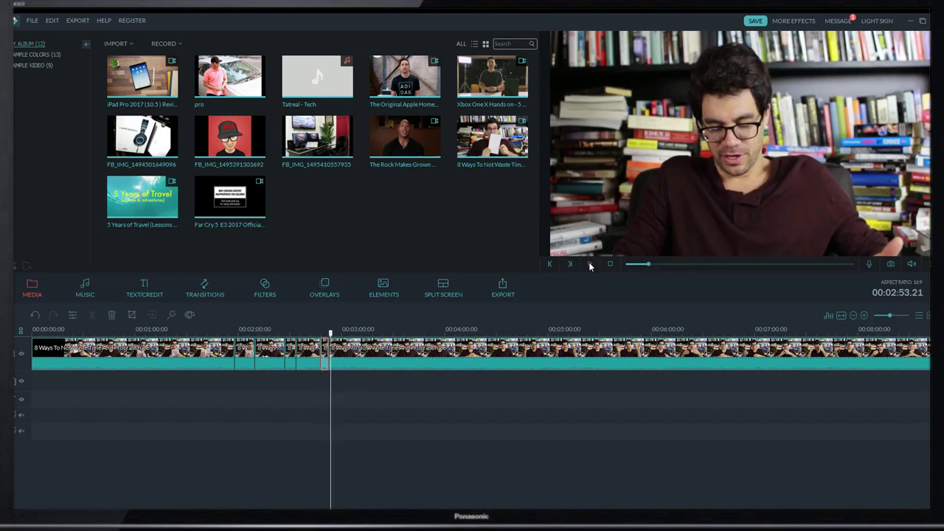